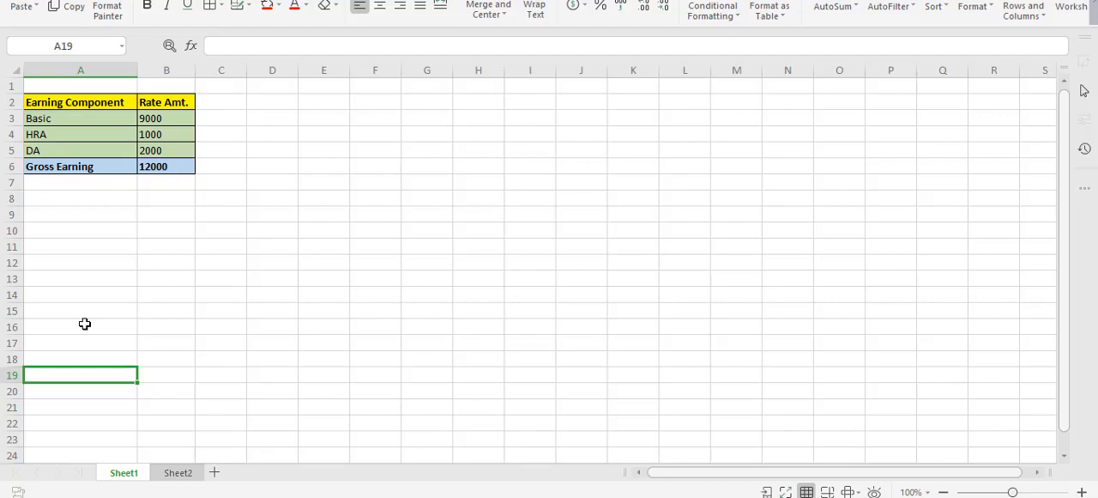
Step: Check Sheet2 of the salary workbook, and open the CTC Template page under HR Configuration in the EVA Software Solutions web app
{"action": "left_click", "coordinate": [180, 475]}
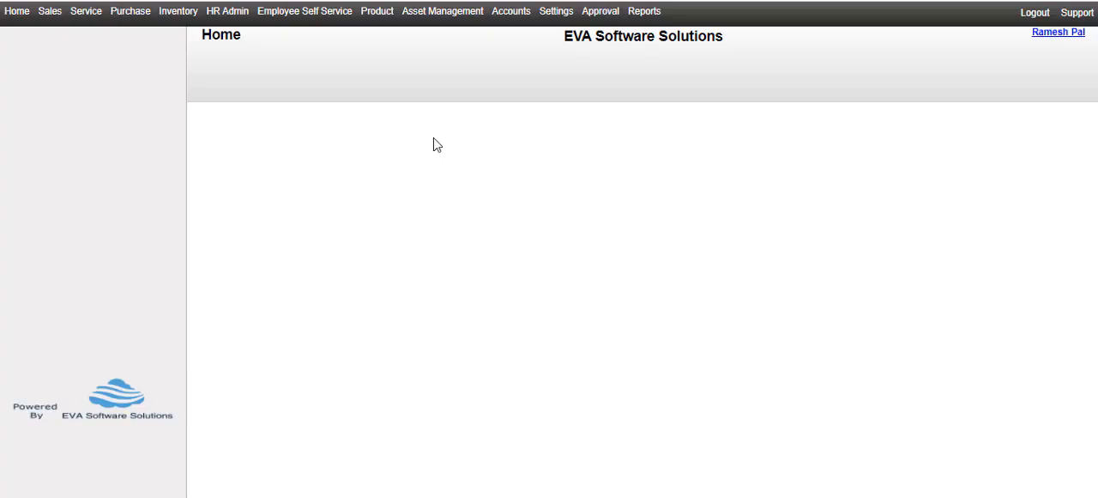
{"action": "left_click", "coordinate": [239, 12]}
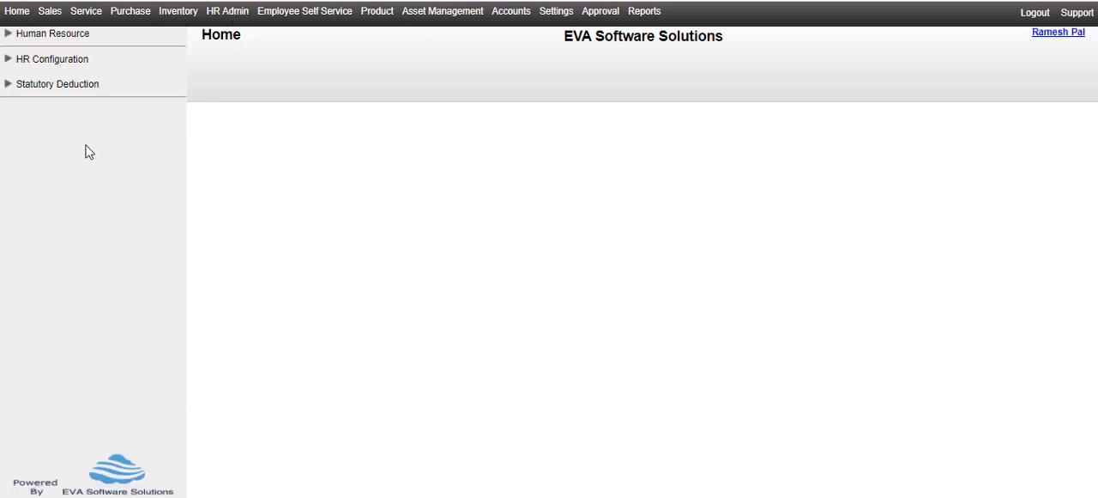
{"action": "left_click", "coordinate": [71, 61]}
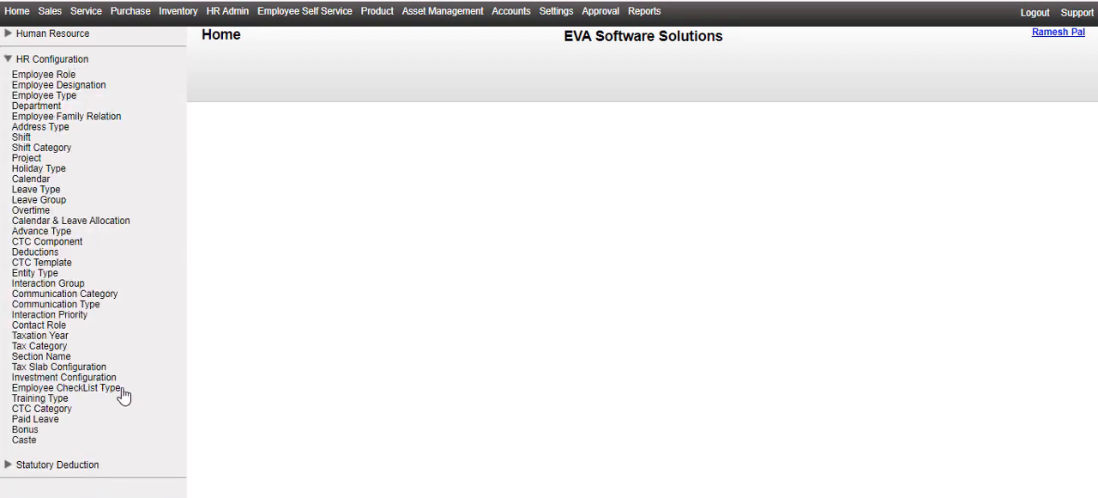
{"action": "left_click", "coordinate": [66, 263]}
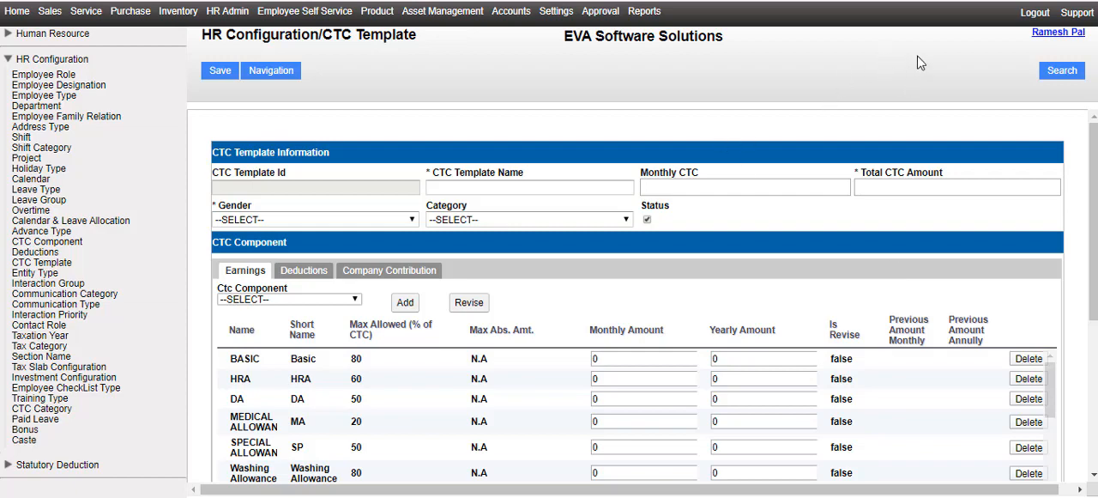
Step: Search the CTC templates for ID 100000092 and open the Gross Earning - 12000 template
{"action": "left_click", "coordinate": [1057, 78]}
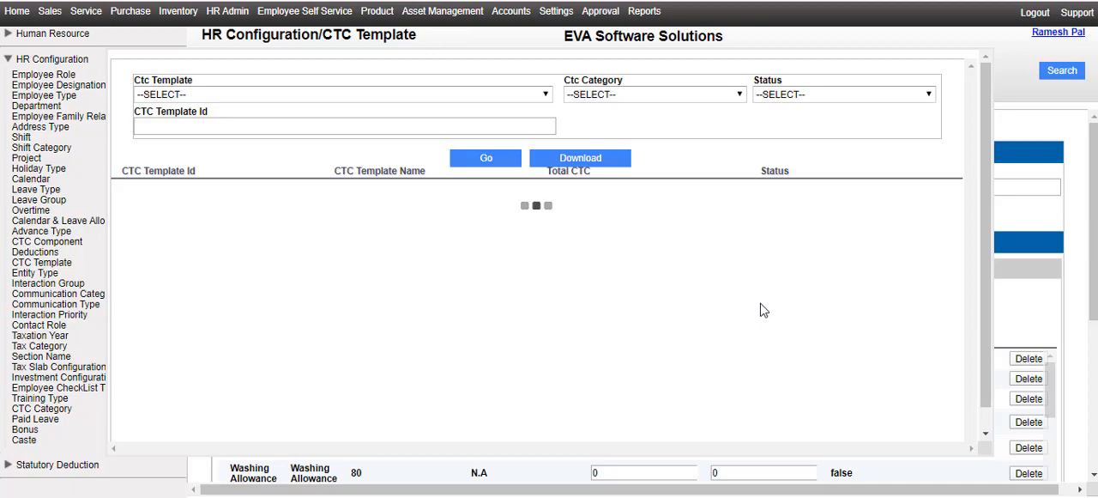
{"action": "left_click", "coordinate": [355, 129]}
{"action": "type", "text": "100000092"}
{"action": "left_click", "coordinate": [490, 159]}
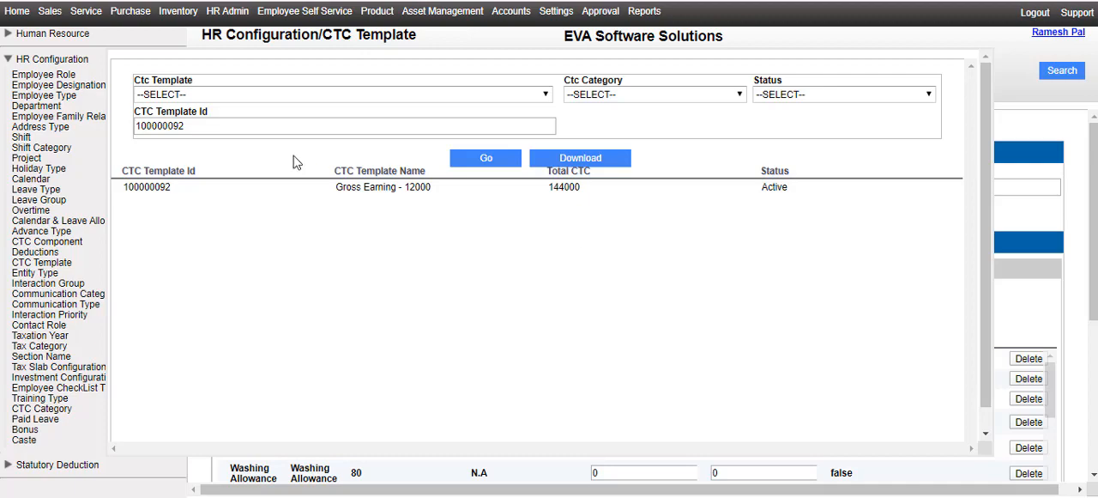
{"action": "double_click", "coordinate": [433, 195]}
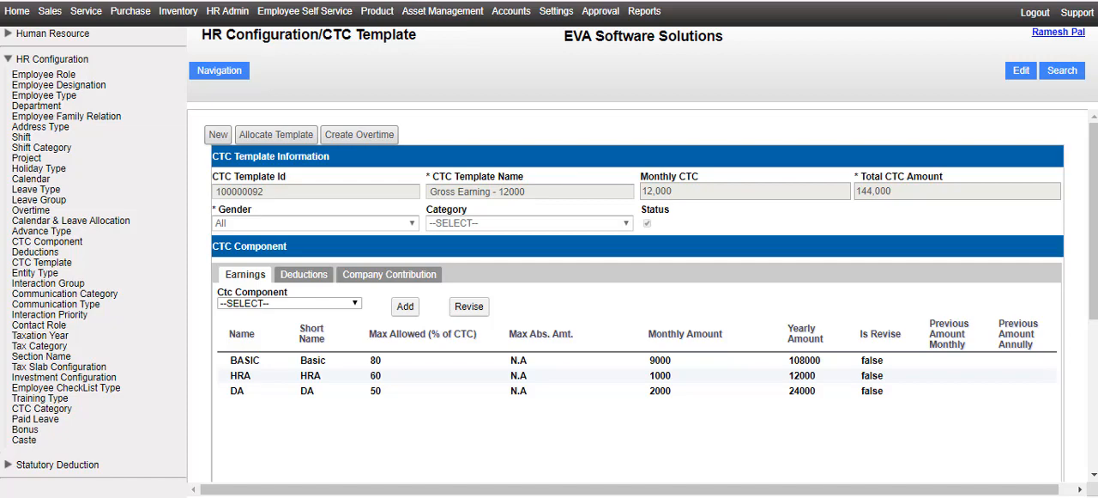
Step: Put the Gross Earning - 12000 template into edit mode and set its Monthly CTC to 13000
{"action": "key", "text": "alt+Tab"}
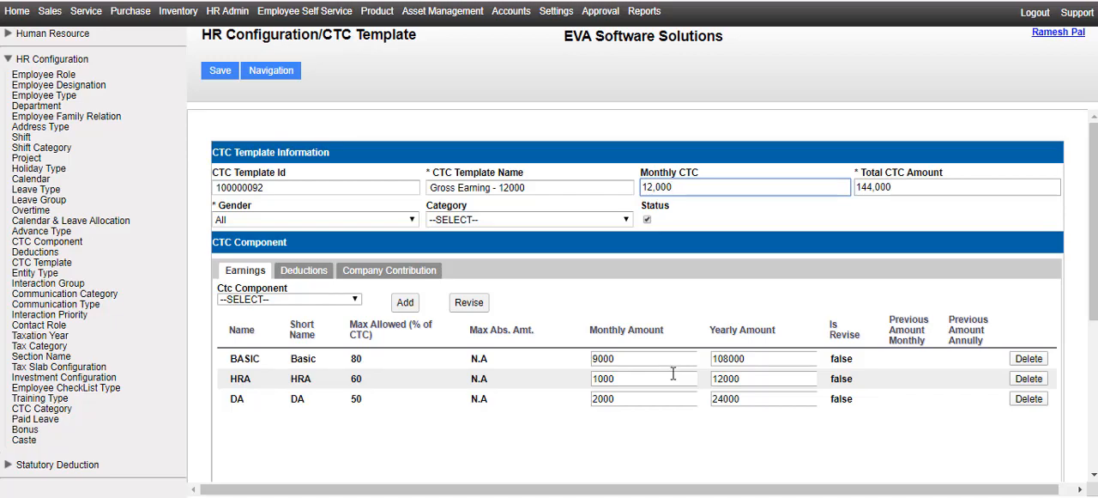
{"action": "key", "text": "BackSpace"}
{"action": "key", "text": "BackSpace"}
{"action": "key", "text": "BackSpace"}
{"action": "key", "text": "BackSpace"}
{"action": "key", "text": "BackSpace"}
{"action": "key", "text": "BackSpace"}
{"action": "type", "text": "13000"}
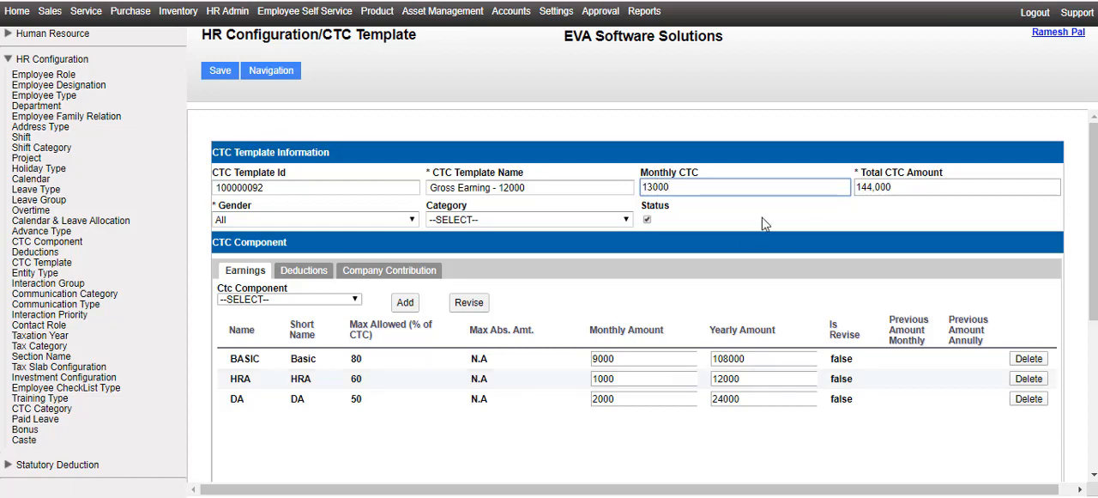
{"action": "left_click", "coordinate": [788, 225]}
Step: Select BASIC as the CTC component under the template's earnings and revise it
{"action": "scroll", "coordinate": [788, 225], "scroll_direction": "down", "scroll_amount": 1}
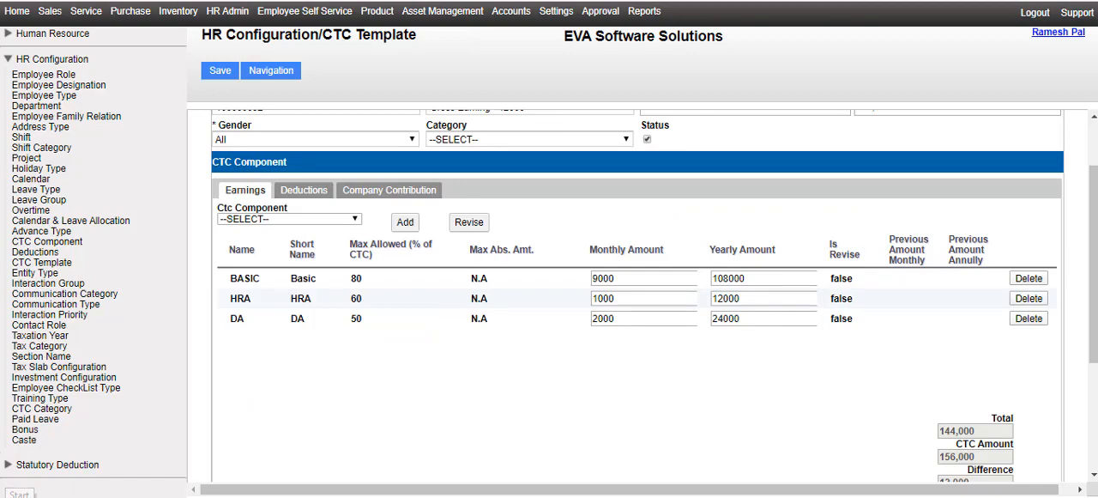
{"action": "left_click", "coordinate": [323, 223]}
{"action": "scroll", "coordinate": [310, 200], "scroll_direction": "down", "scroll_amount": 1}
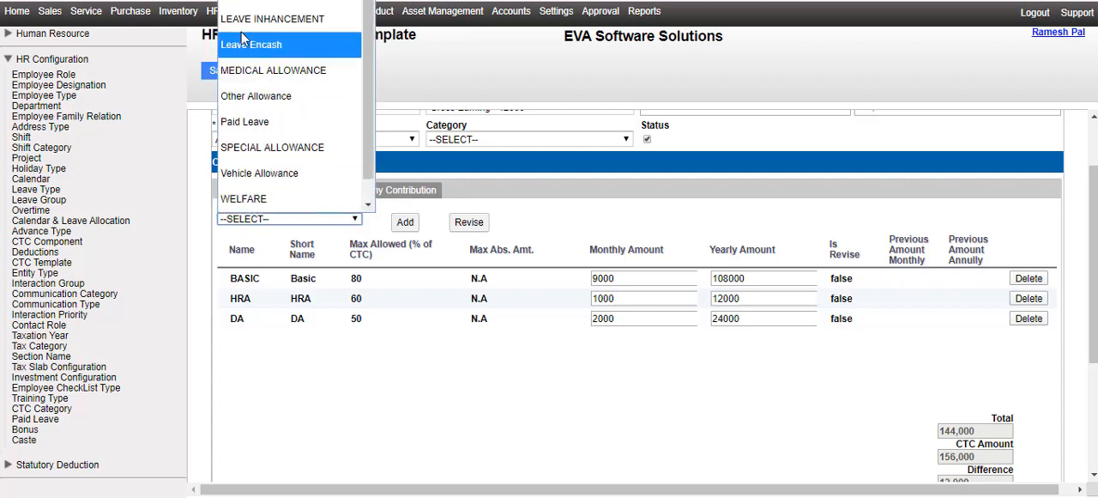
{"action": "scroll", "coordinate": [245, 3], "scroll_direction": "up", "scroll_amount": 1}
{"action": "left_click", "coordinate": [245, 1]}
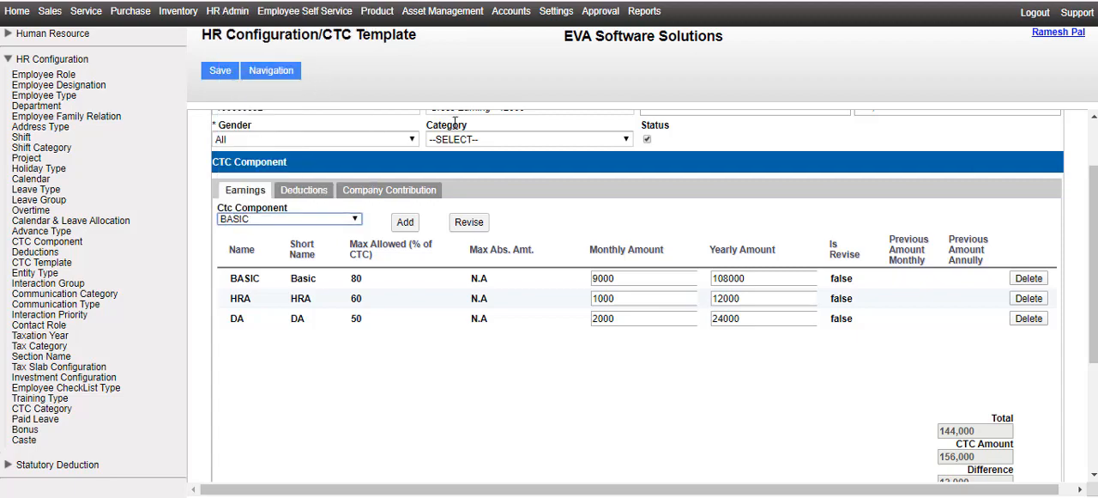
{"action": "left_click", "coordinate": [469, 219]}
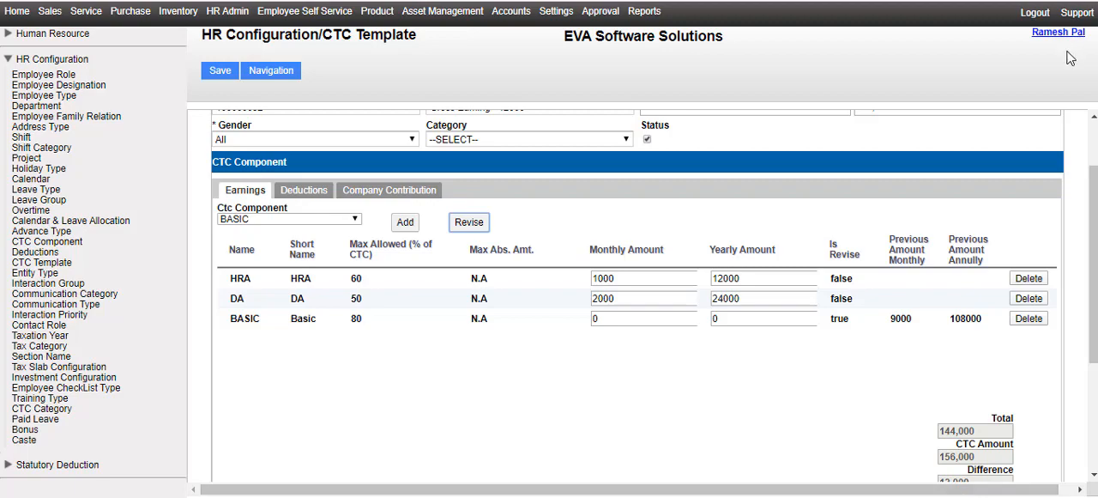
Step: Set the monthly amount of the revised BASIC component to 10000
{"action": "left_click", "coordinate": [596, 319]}
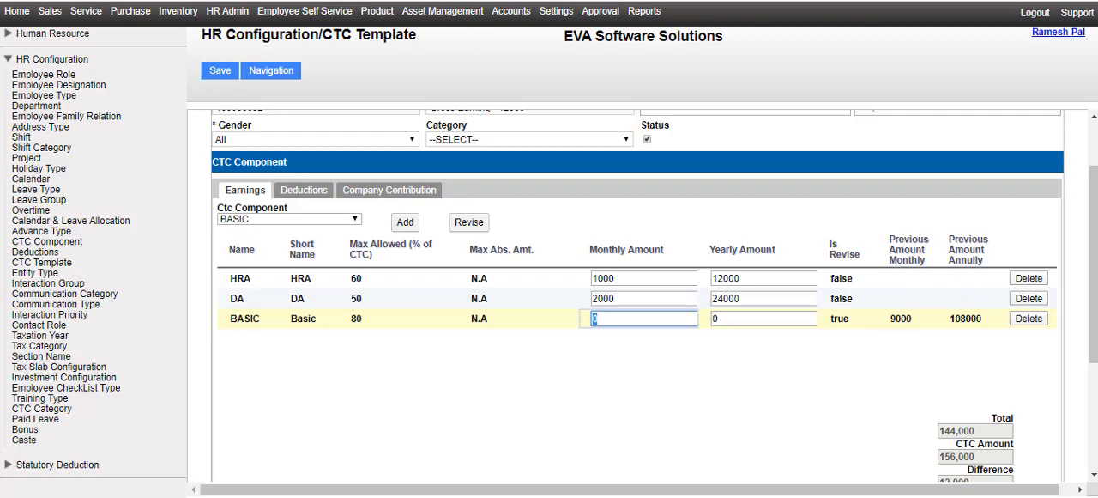
{"action": "type", "text": "10000"}
{"action": "left_click", "coordinate": [607, 429]}
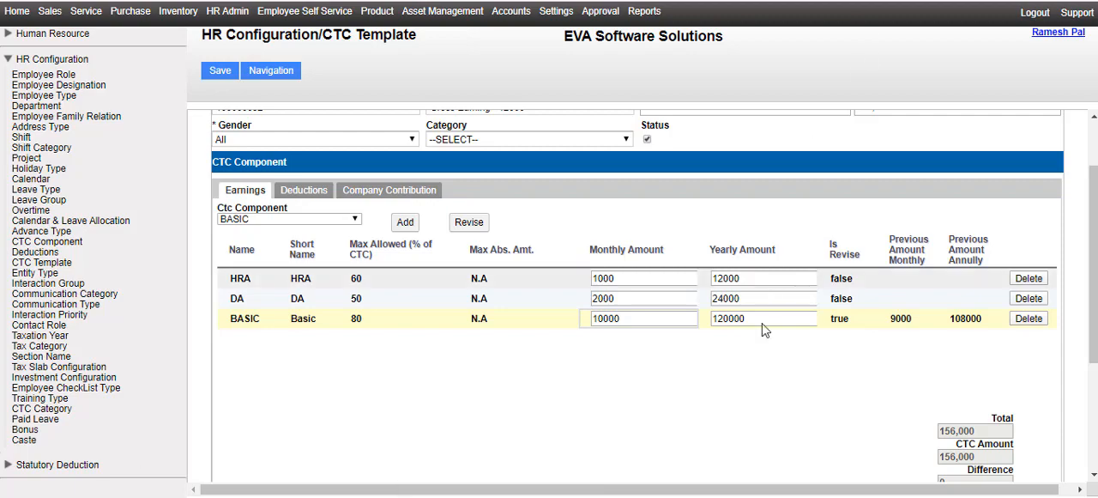
{"action": "left_click", "coordinate": [759, 362]}
Step: Review the template's employee deductions and revise its paid leave and bonus amounts
{"action": "scroll", "coordinate": [759, 363], "scroll_direction": "up", "scroll_amount": 1}
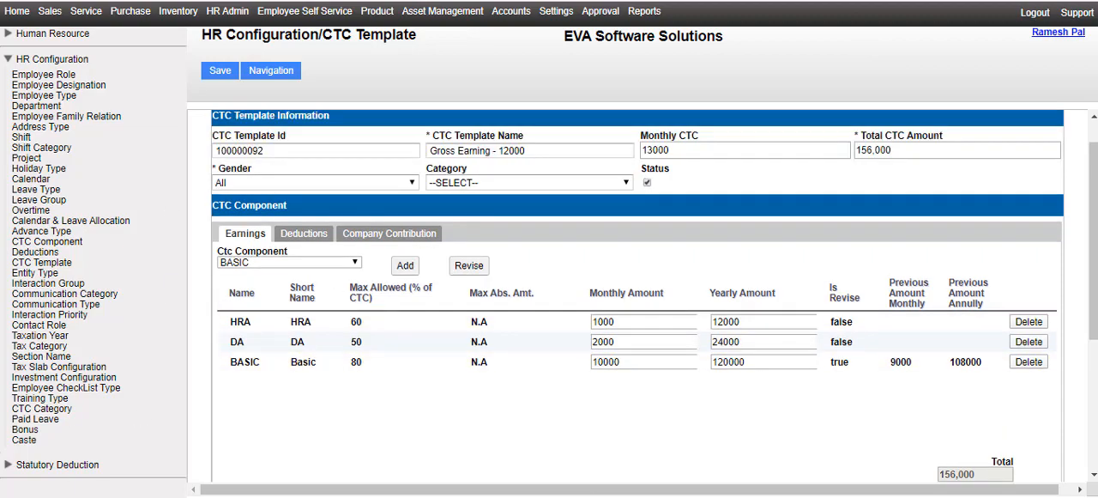
{"action": "left_click", "coordinate": [304, 236]}
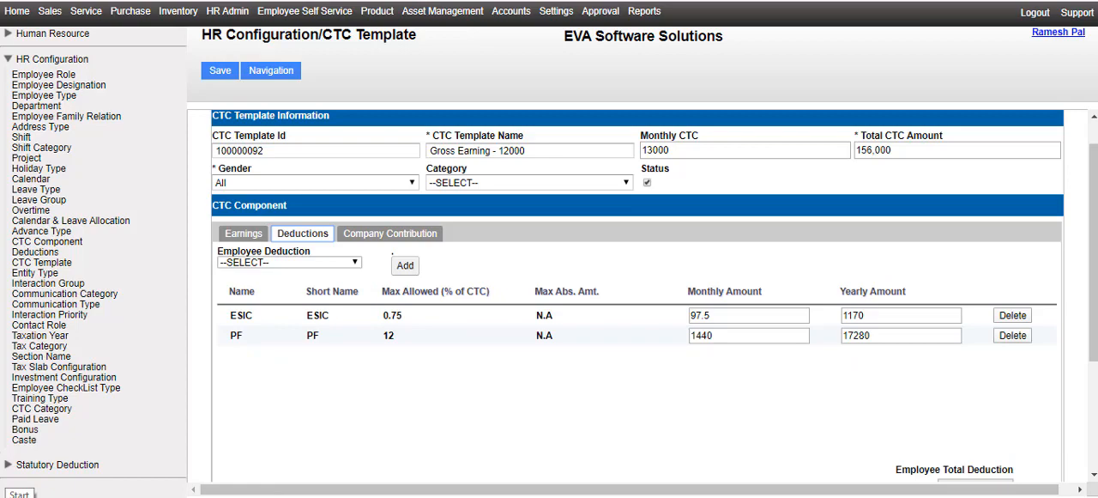
{"action": "scroll", "coordinate": [1010, 277], "scroll_direction": "down", "scroll_amount": 5}
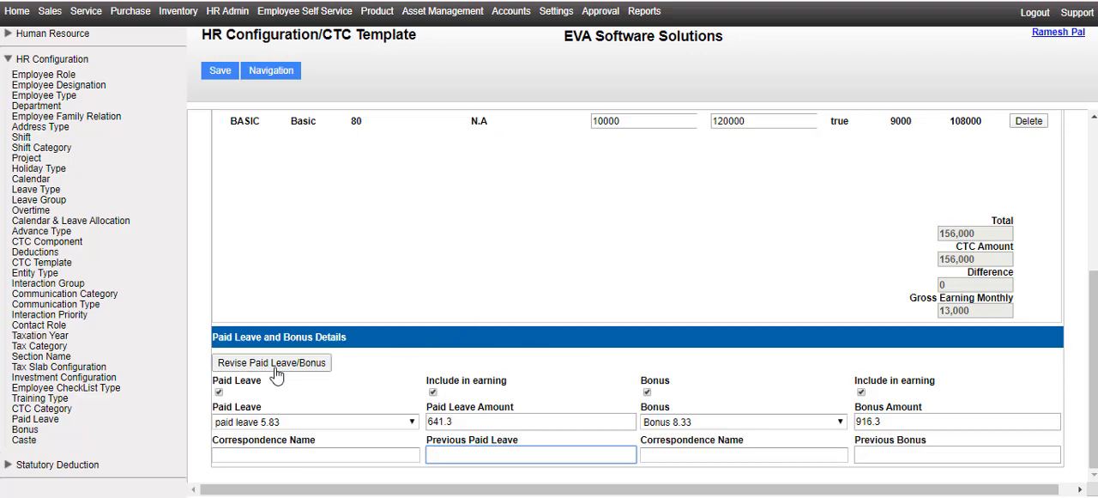
{"action": "left_click", "coordinate": [322, 366]}
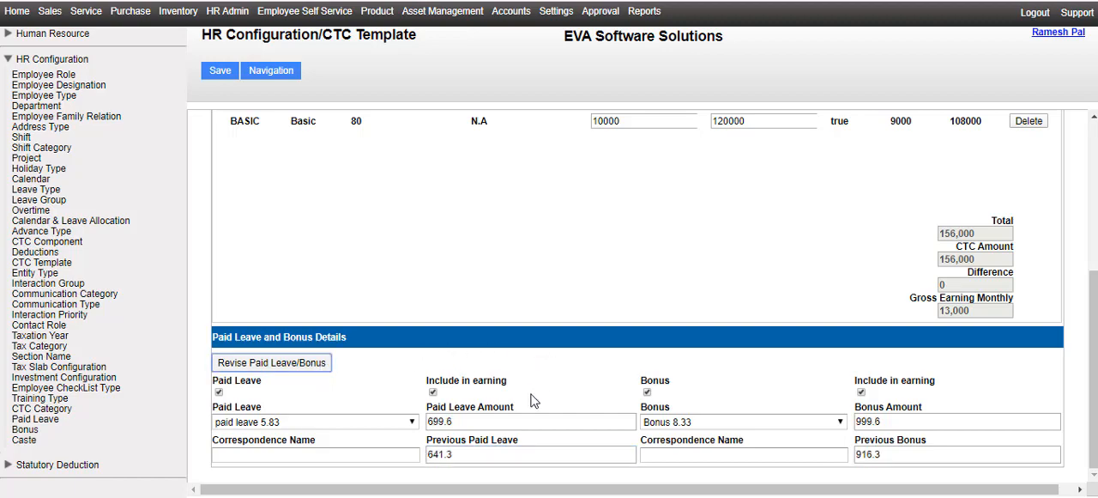
Step: Save the revised CTC template and acknowledge the confirmation
{"action": "scroll", "coordinate": [535, 401], "scroll_direction": "up", "scroll_amount": 4}
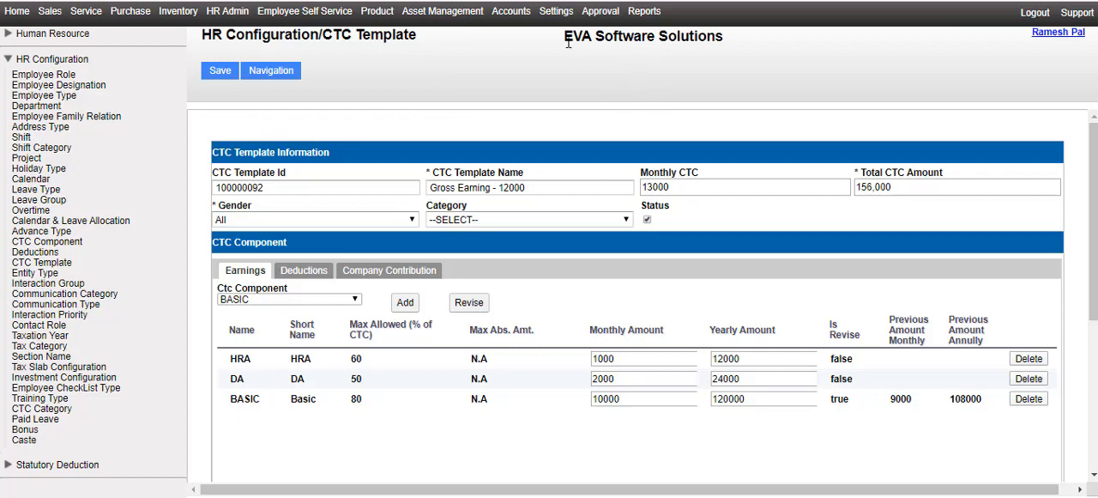
{"action": "left_click", "coordinate": [221, 76]}
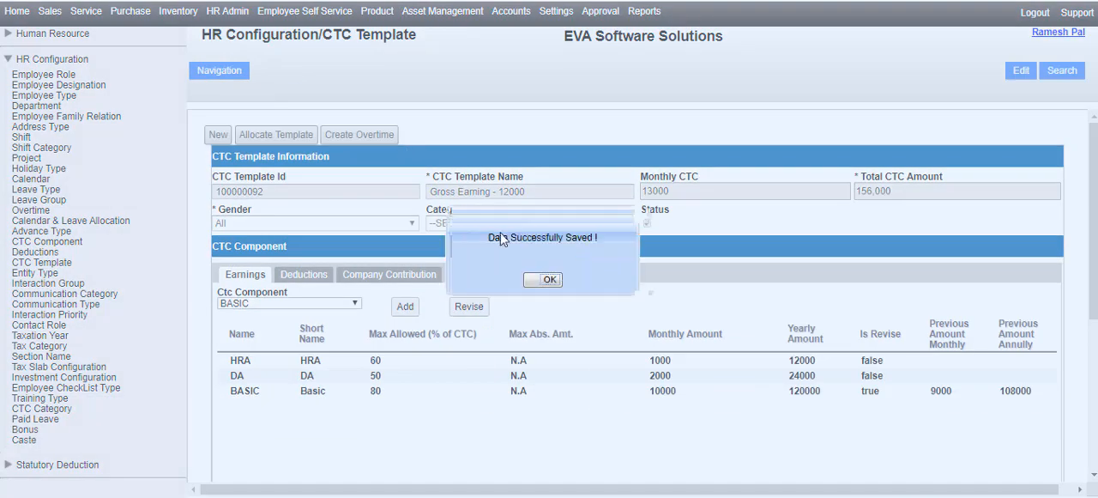
{"action": "left_click", "coordinate": [545, 281]}
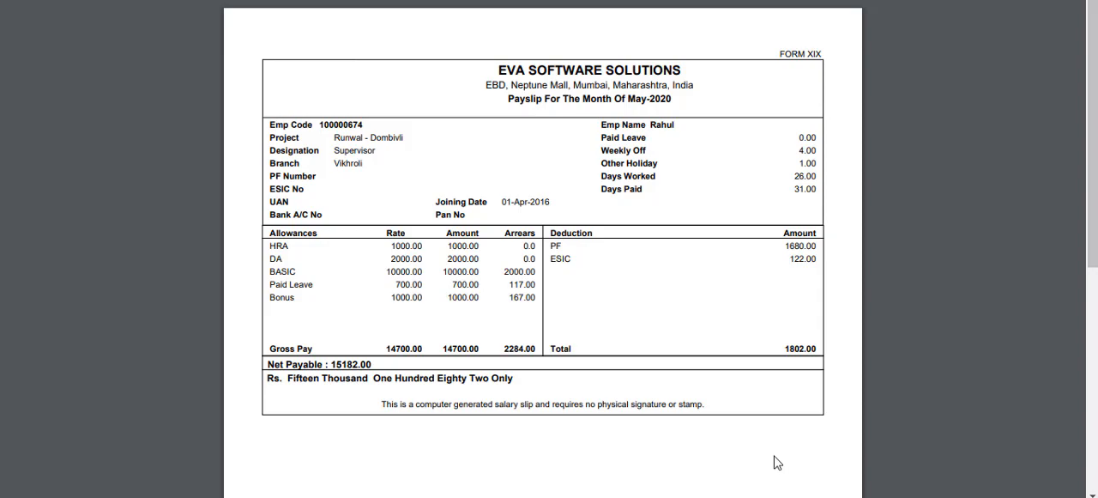
Step: Leave the May-2020 payslip, switch to the salary workbook and look at Sheet2
{"action": "key", "text": "ctrl+Tab"}
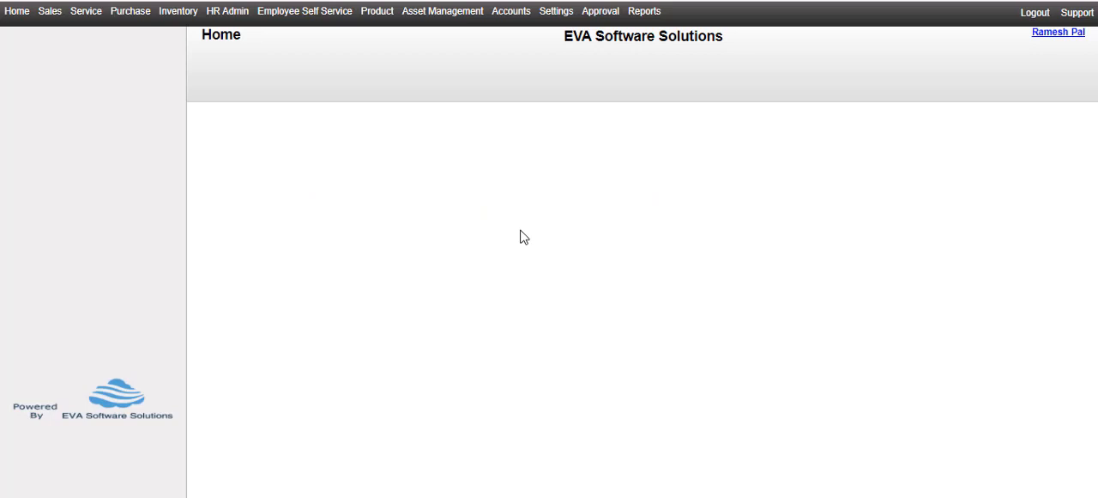
{"action": "key", "text": "alt+Tab"}
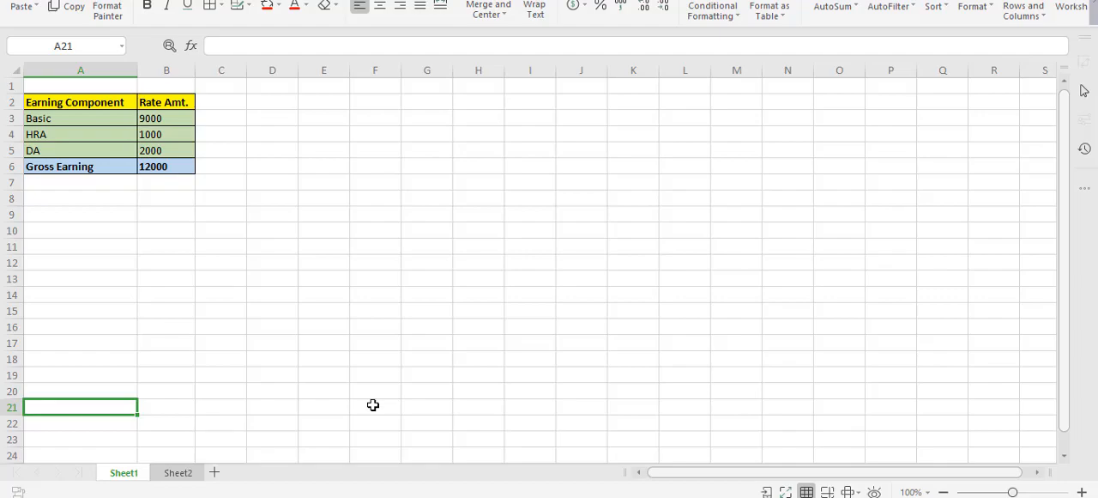
{"action": "key", "text": "ctrl+Page_Down"}
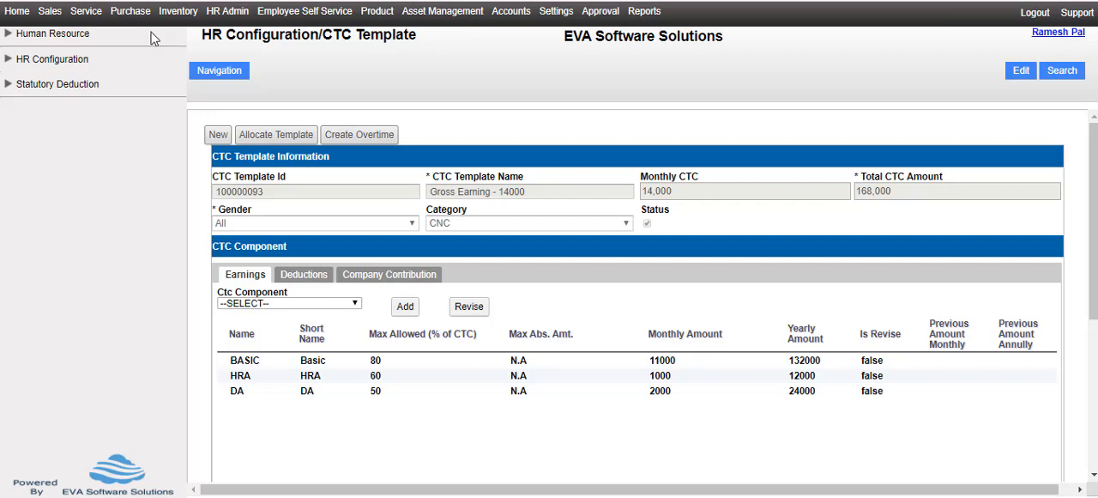
Step: On the CTC Allocation page, choose Gross Earning - 14000, applicable 01-05-2020 to 30-04-2021, effective 01-03-2020 to 30-04-2020, and enable template wise salary revision
{"action": "left_click", "coordinate": [80, 38]}
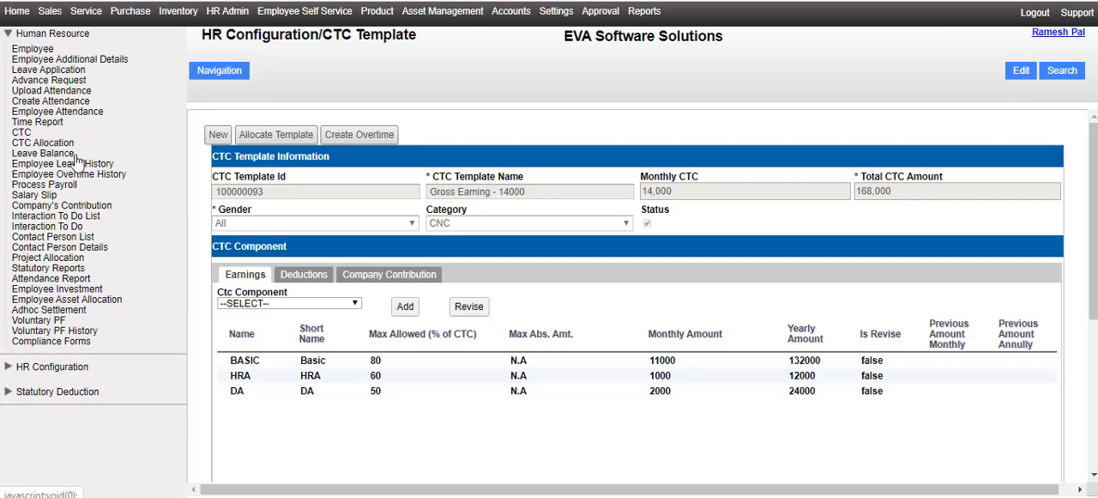
{"action": "left_click", "coordinate": [43, 142]}
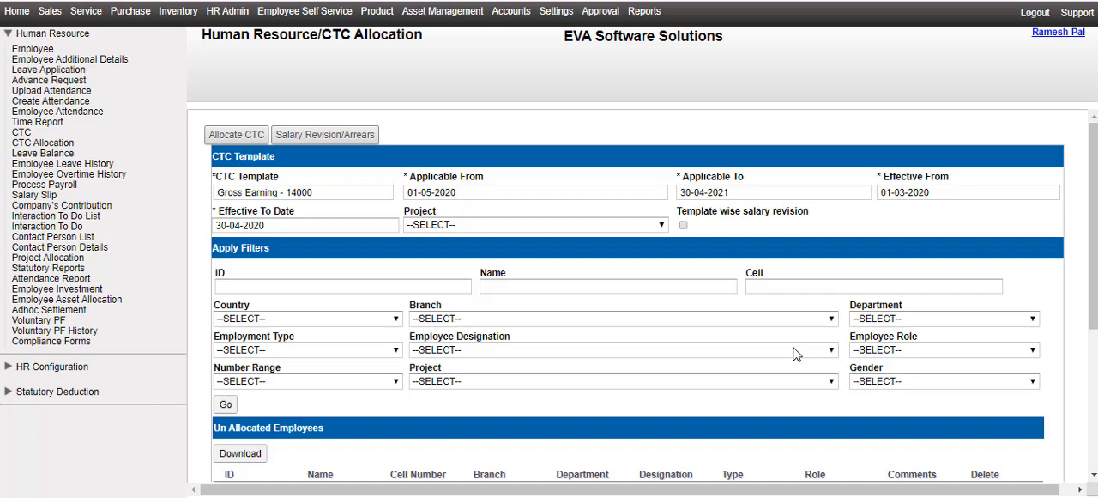
{"action": "left_click", "coordinate": [684, 224]}
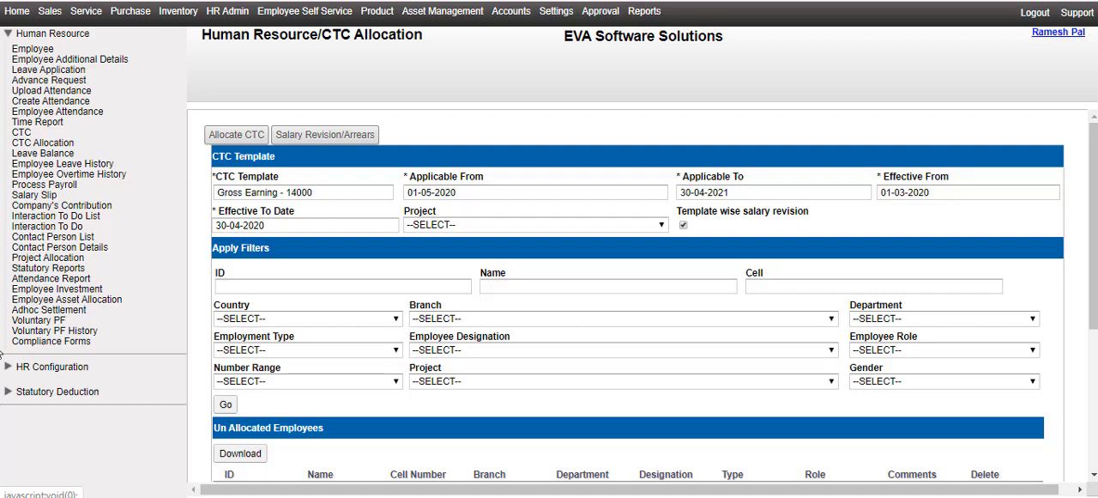
Step: Filter the allocation list by the employee's name, ID and cell number
{"action": "scroll", "coordinate": [205, 297], "scroll_direction": "down", "scroll_amount": 1}
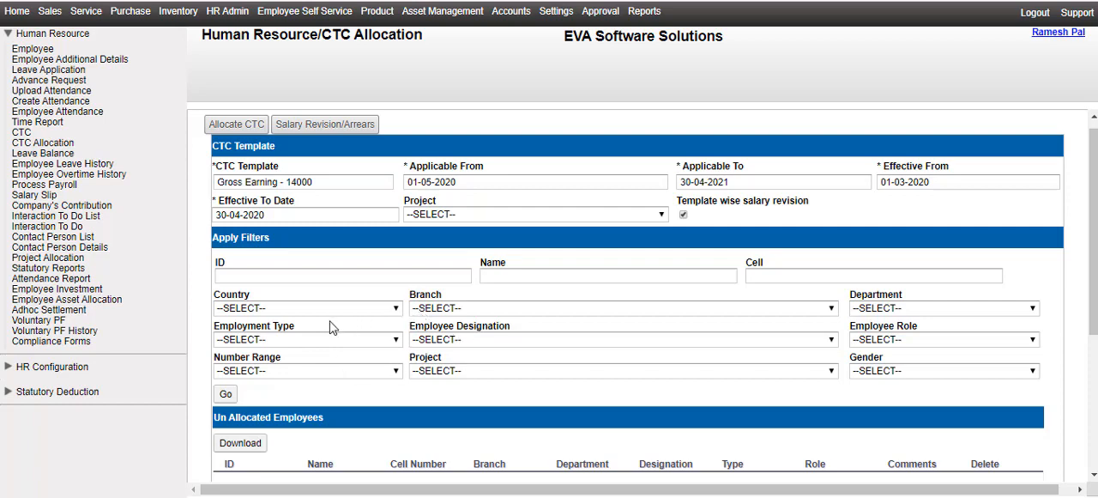
{"action": "left_click", "coordinate": [498, 276]}
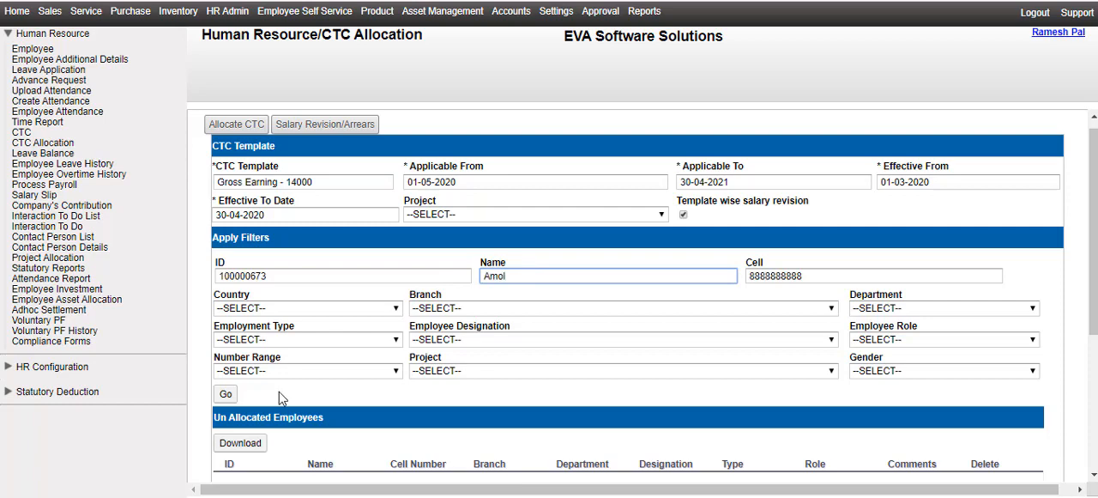
{"action": "left_click", "coordinate": [227, 395]}
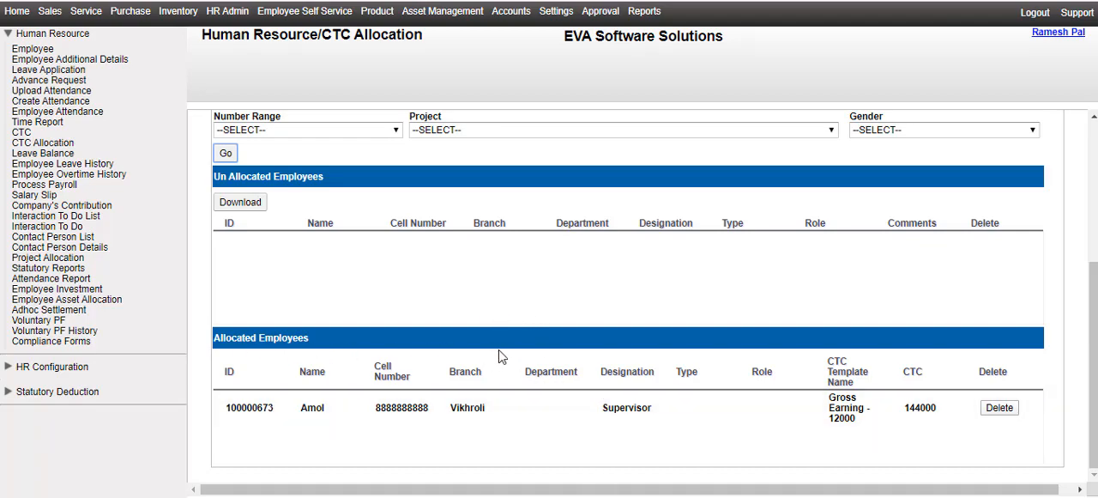
Step: Run the Salary Revision/Arrears process for the filtered employee and acknowledge the confirmation
{"action": "scroll", "coordinate": [434, 310], "scroll_direction": "up", "scroll_amount": 3}
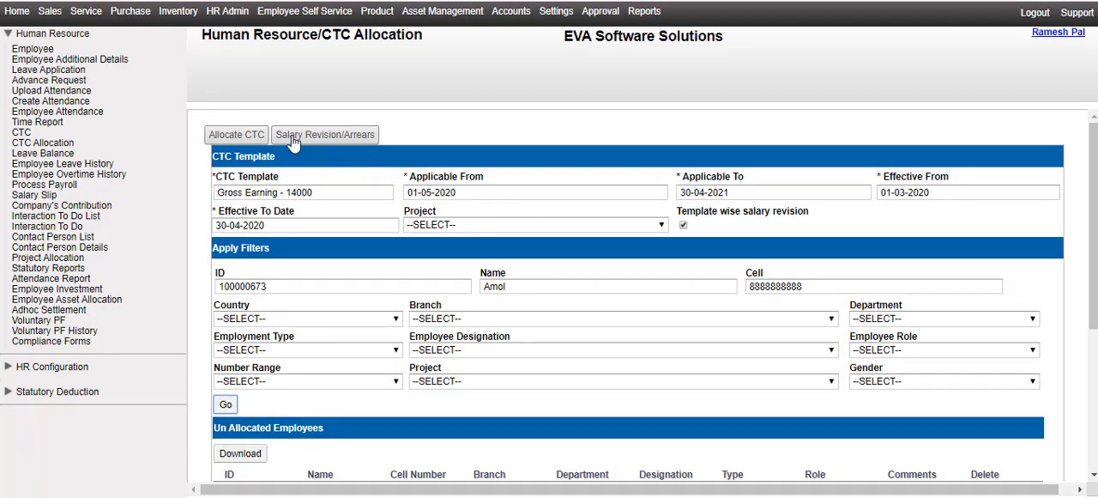
{"action": "left_click", "coordinate": [364, 136]}
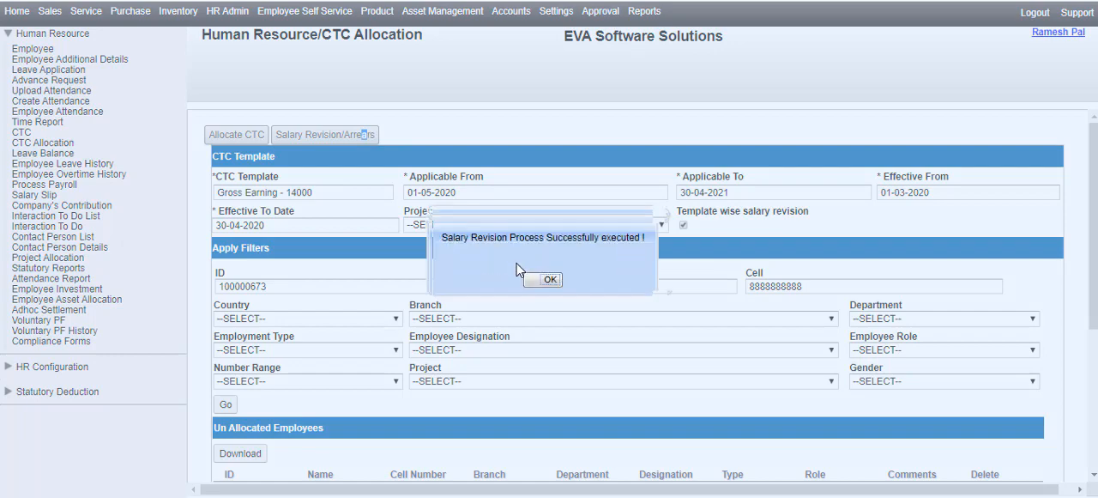
{"action": "left_click", "coordinate": [544, 277]}
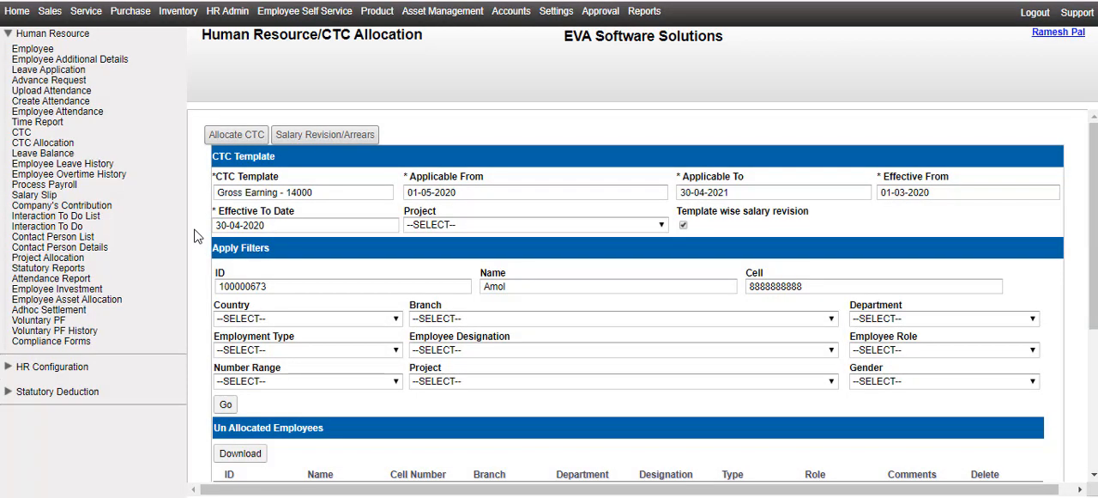